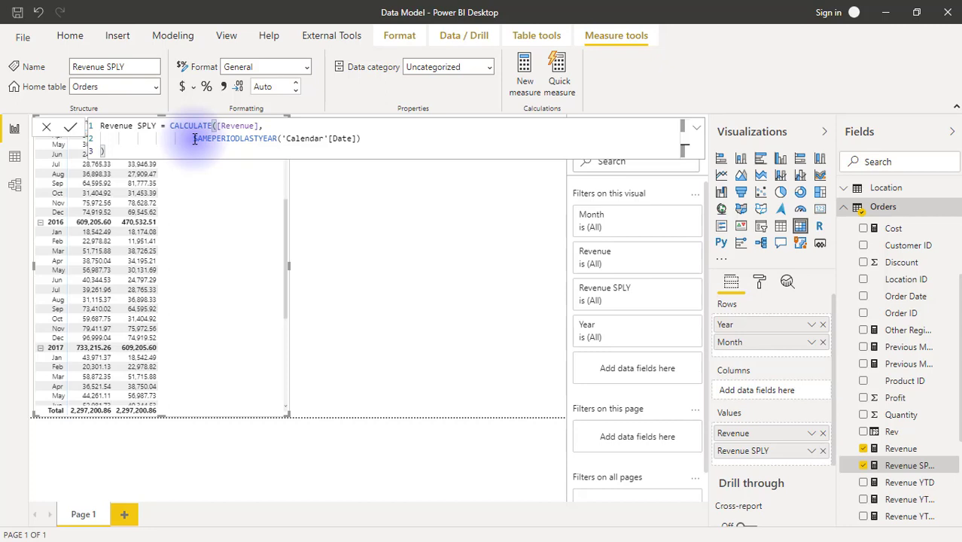
Create a new measure in the Orders table from a copy of the Revenue SPLY formula and name it Revenue SPLY 2.
{"action": "left_click_drag", "start_coordinate": [195, 139], "coordinate": [211, 141]}
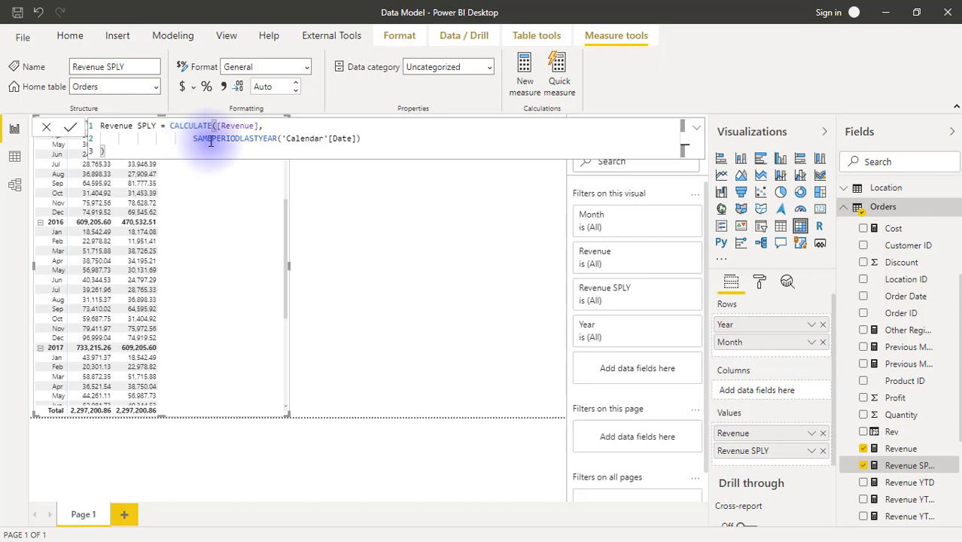
{"action": "triple_click", "coordinate": [211, 141]}
{"action": "key", "text": "ctrl+a"}
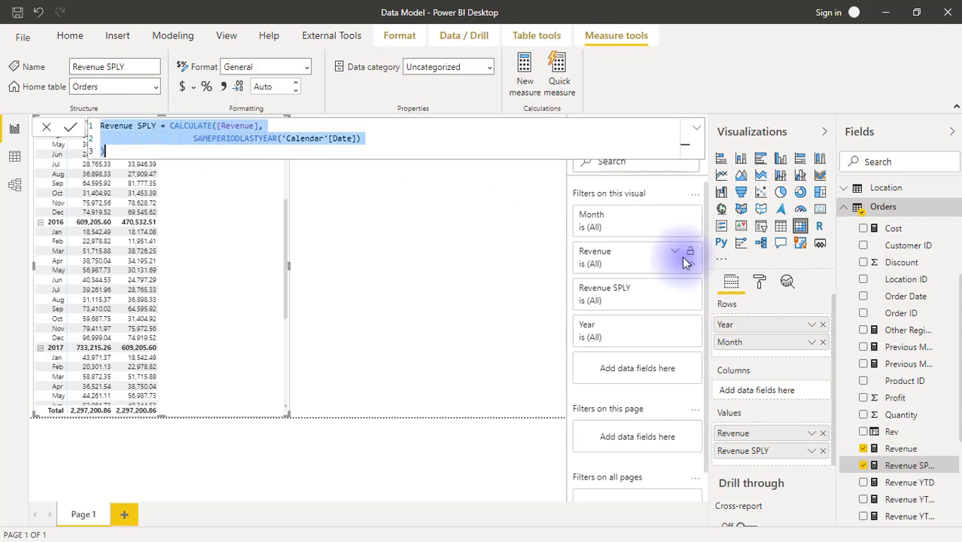
{"action": "right_click", "coordinate": [888, 208]}
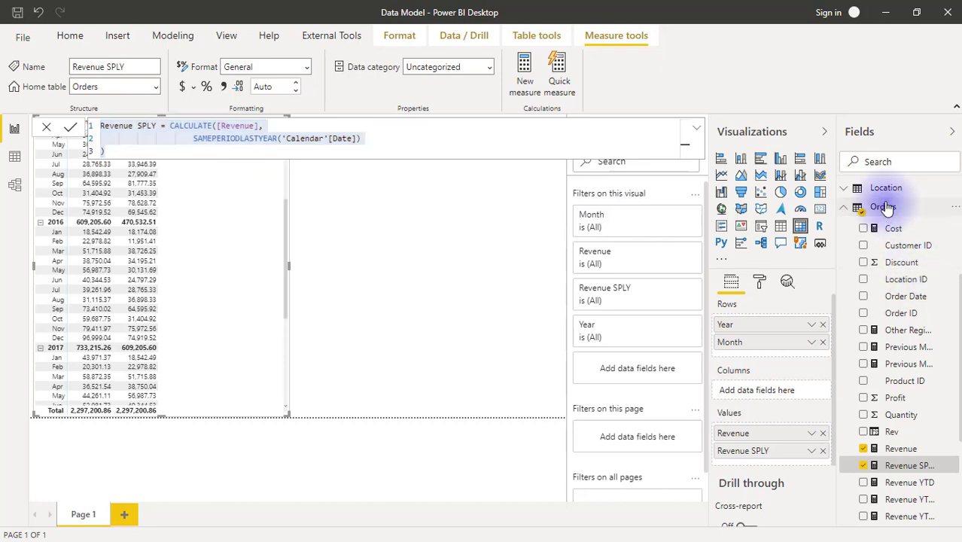
{"action": "left_click", "coordinate": [873, 224]}
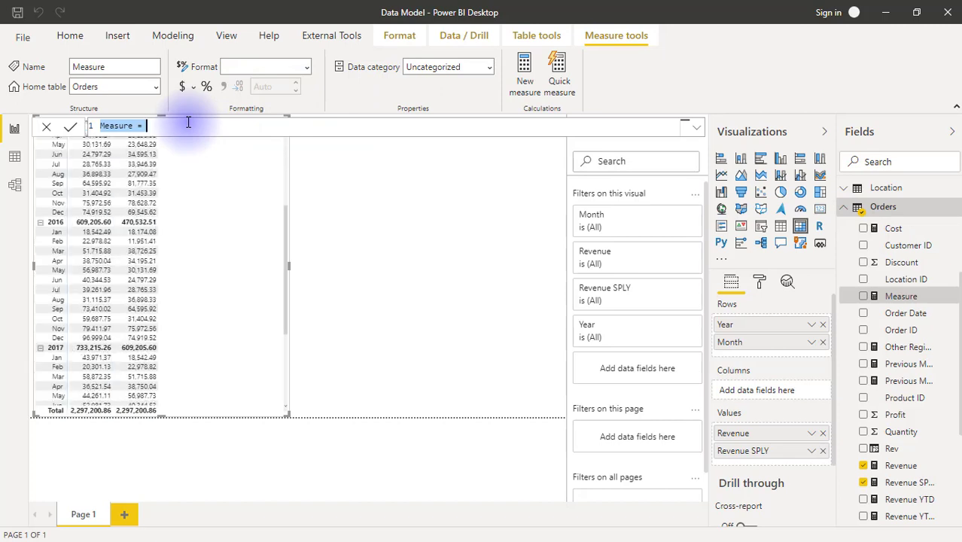
{"action": "key", "text": "ctrl+v"}
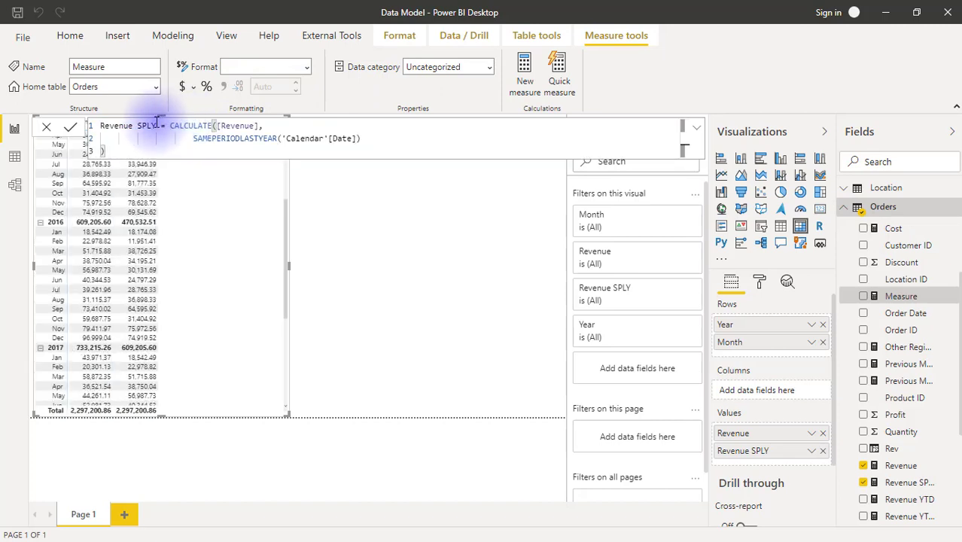
{"action": "left_click", "coordinate": [156, 125]}
{"action": "type", "text": "2"}
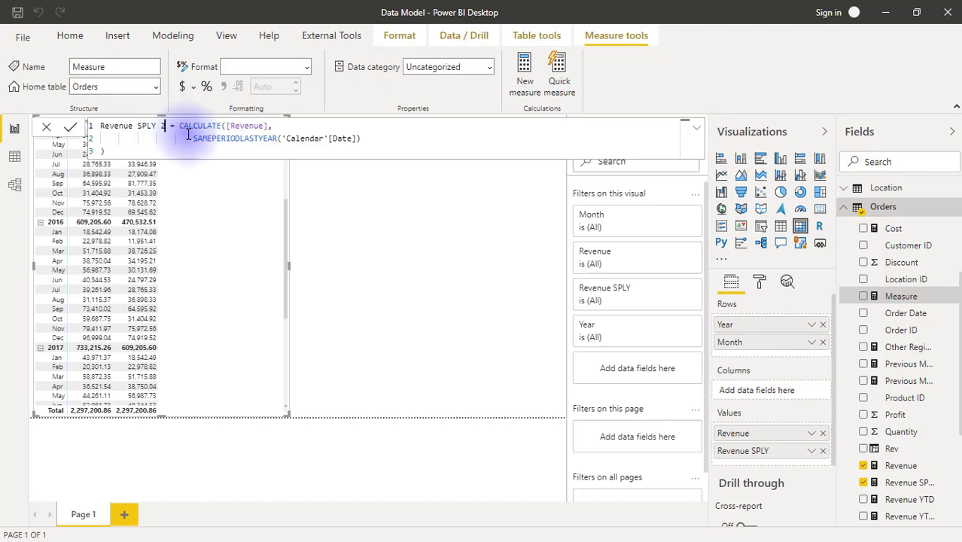
Insert blank lines after the measure name's equals sign and put RETURN in front of the CALCULATE expression.
{"action": "left_click_drag", "start_coordinate": [179, 126], "coordinate": [361, 140]}
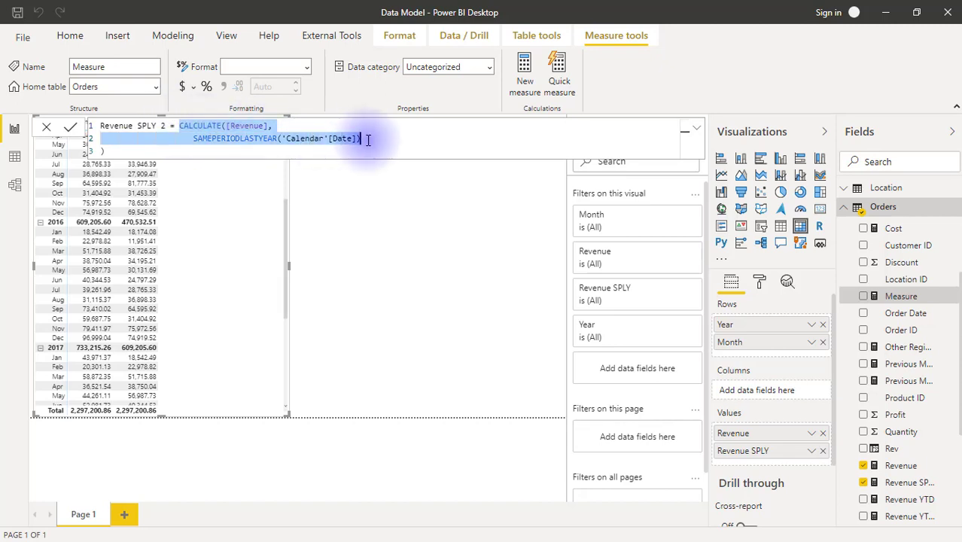
{"action": "left_click", "coordinate": [180, 126]}
{"action": "key", "text": "shift+Return"}
{"action": "key", "text": "shift+Return"}
{"action": "key", "text": "shift+Return"}
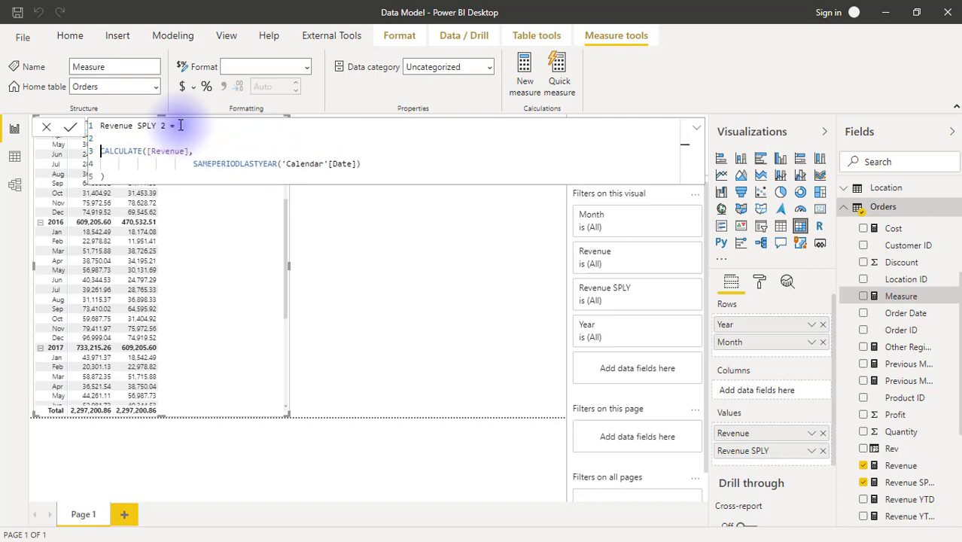
{"action": "type", "text": "RETURN"}
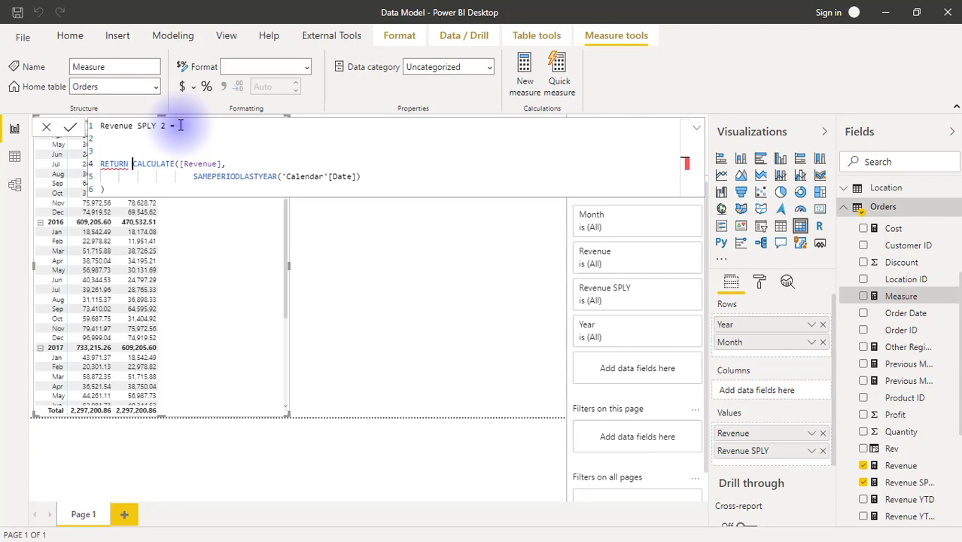
{"action": "left_click", "coordinate": [184, 126]}
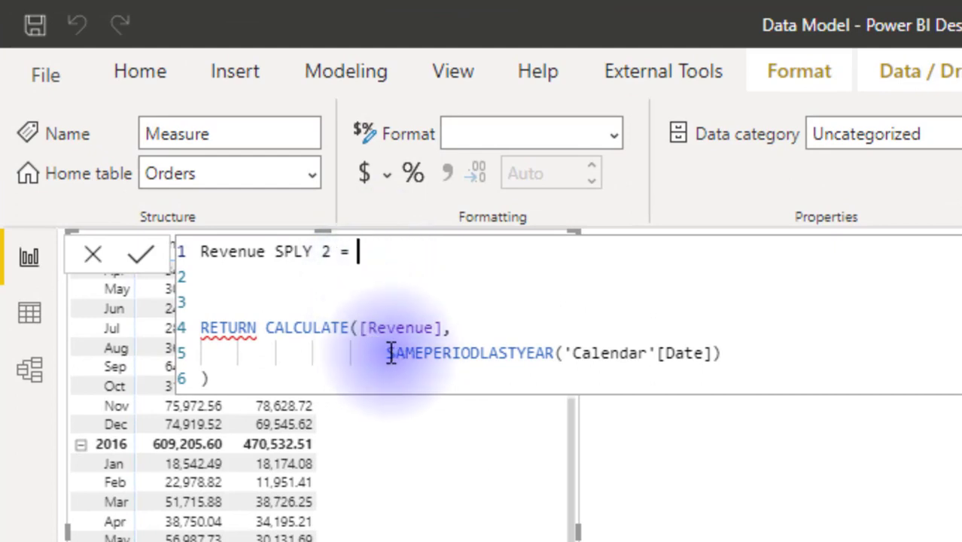
{"action": "left_click_drag", "start_coordinate": [387, 352], "coordinate": [711, 357]}
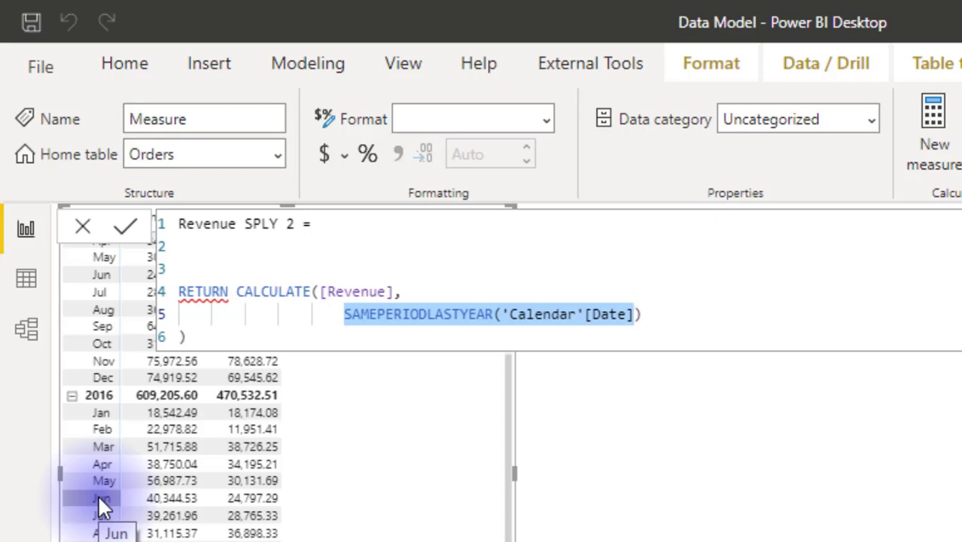
Declare a variable SelectedDates = VALUES('Calendar'[Date]) on a new line below the measure name.
{"action": "left_click", "coordinate": [333, 230]}
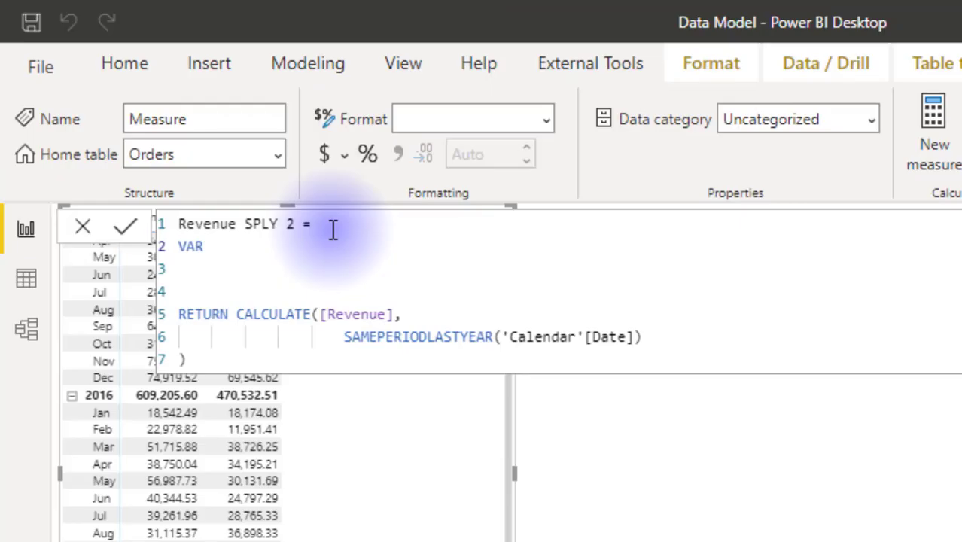
{"action": "type", "text": "Selected"}
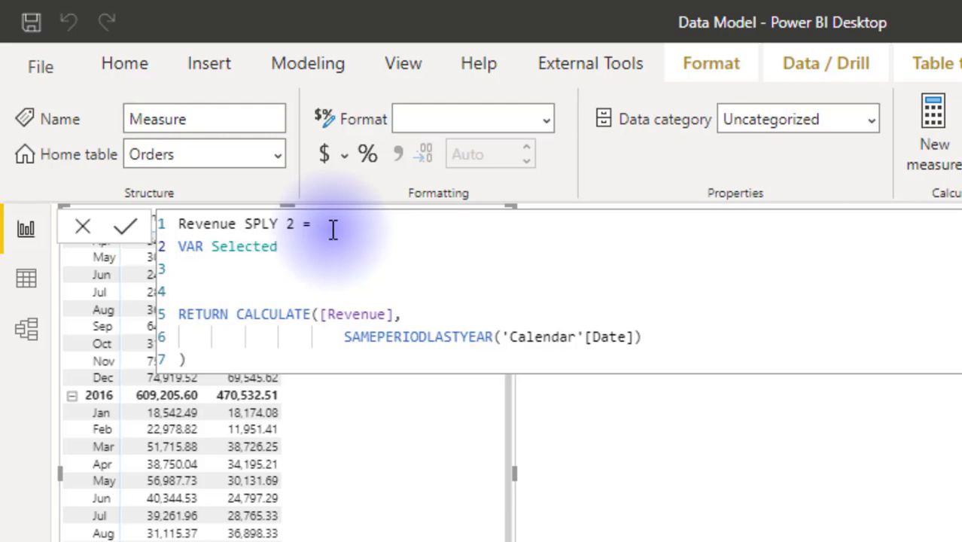
{"action": "type", "text": "Dates = v"}
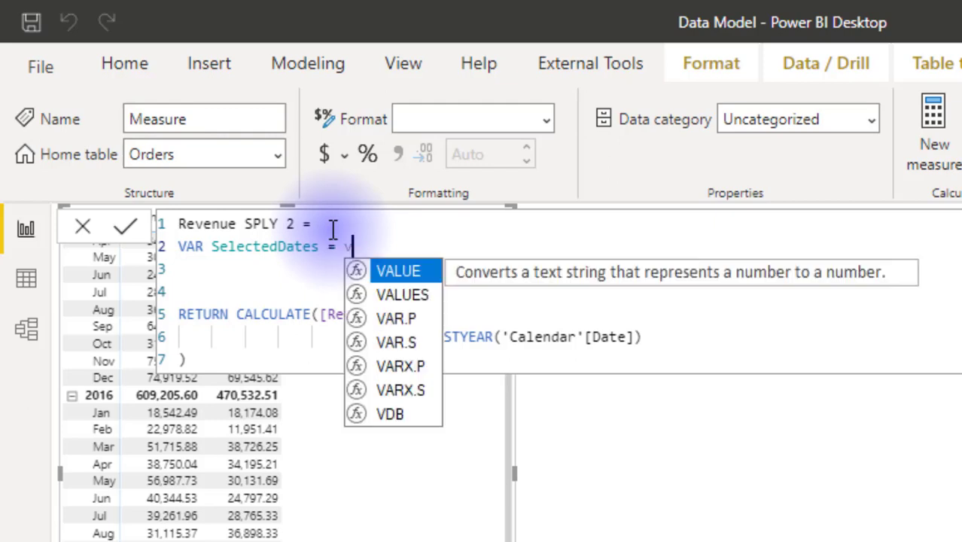
{"action": "type", "text": "alue"}
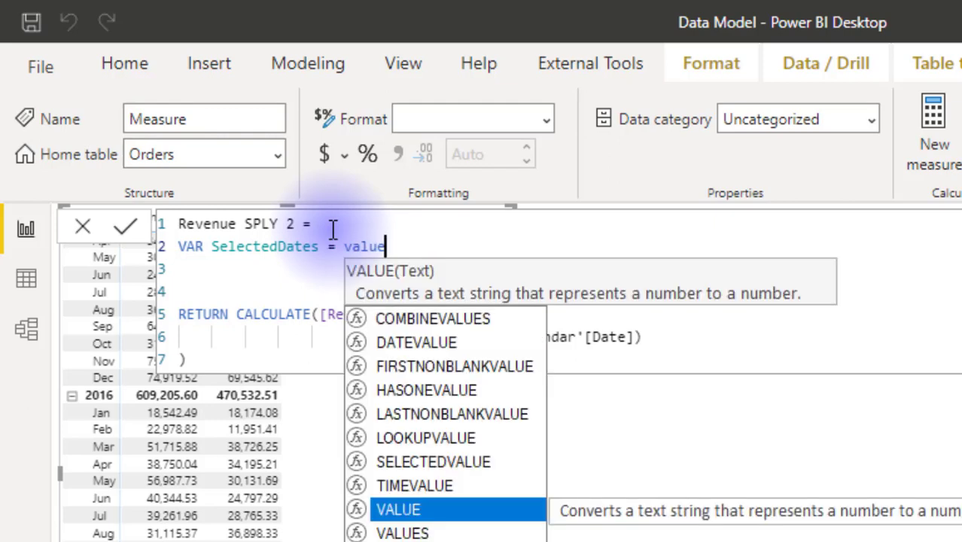
{"action": "key", "text": "Tab"}
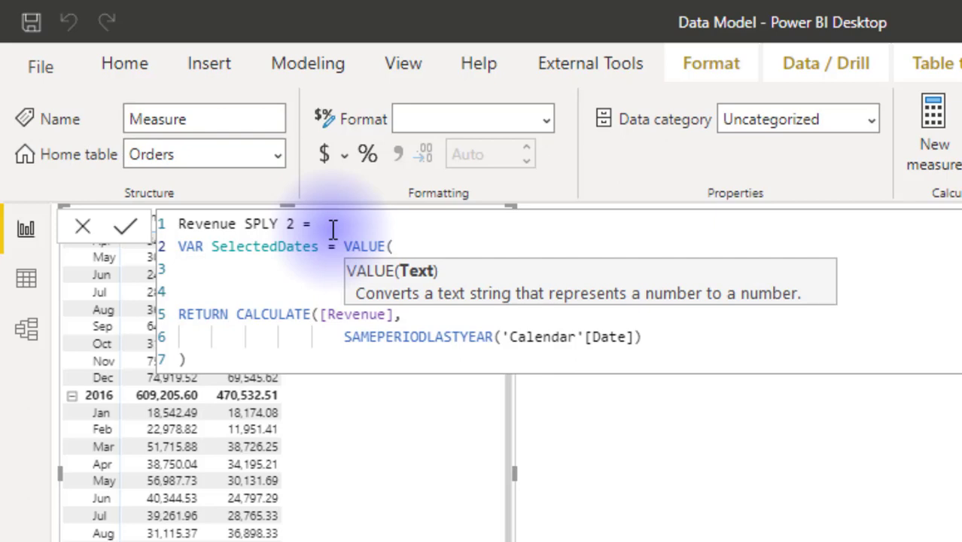
{"action": "key", "text": "BackSpace"}
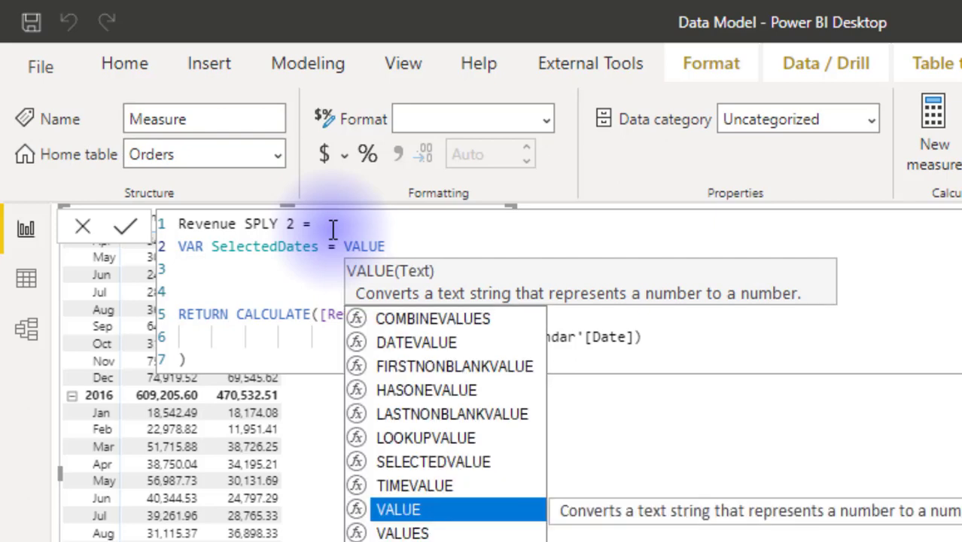
{"action": "key", "text": "Down"}
{"action": "key", "text": "Tab"}
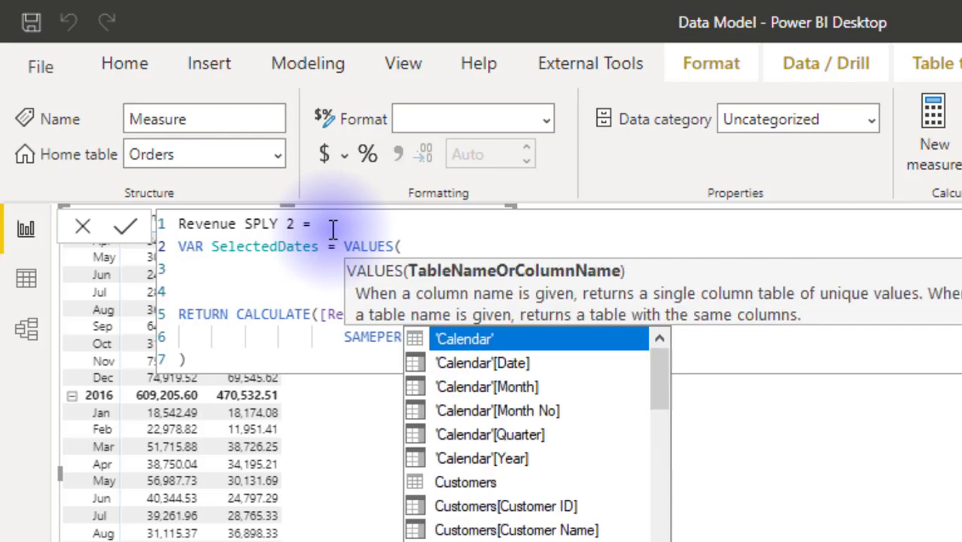
{"action": "type", "text": "cale"}
{"action": "key", "text": "Down"}
{"action": "key", "text": "Tab"}
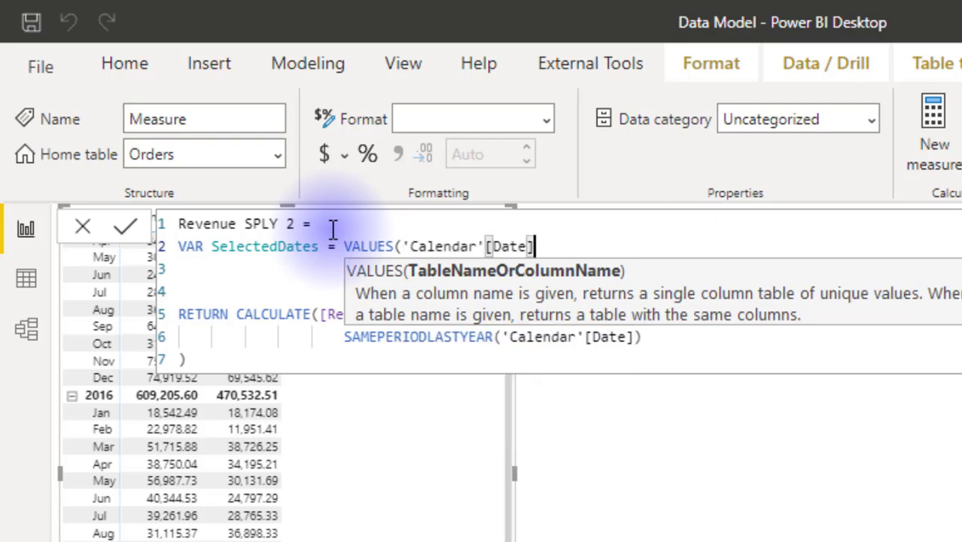
{"action": "type", "text": ")"}
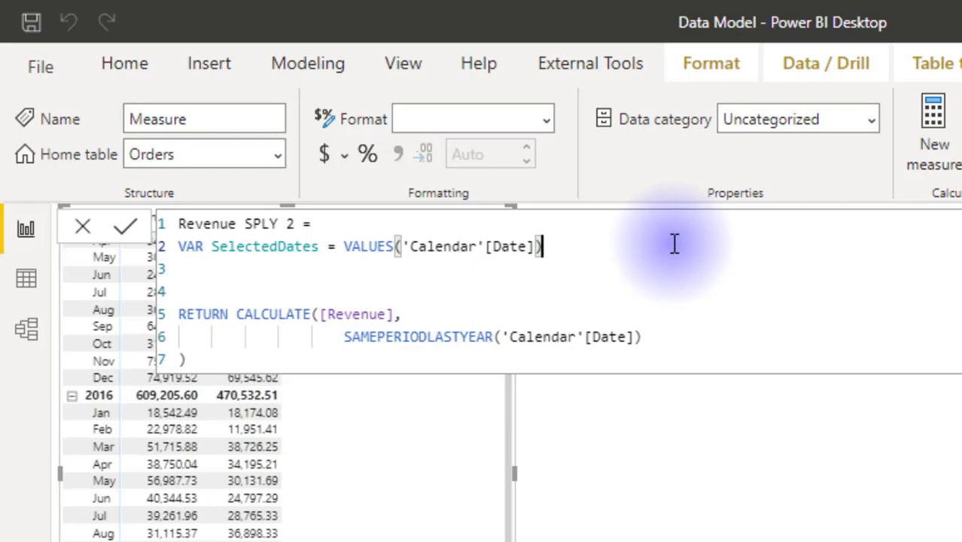
Add a second variable named SelectedDatesforPrevYr on the following line and start its expression with the DATEADD function.
{"action": "key", "text": "Return"}
{"action": "type", "text": "VAR"}
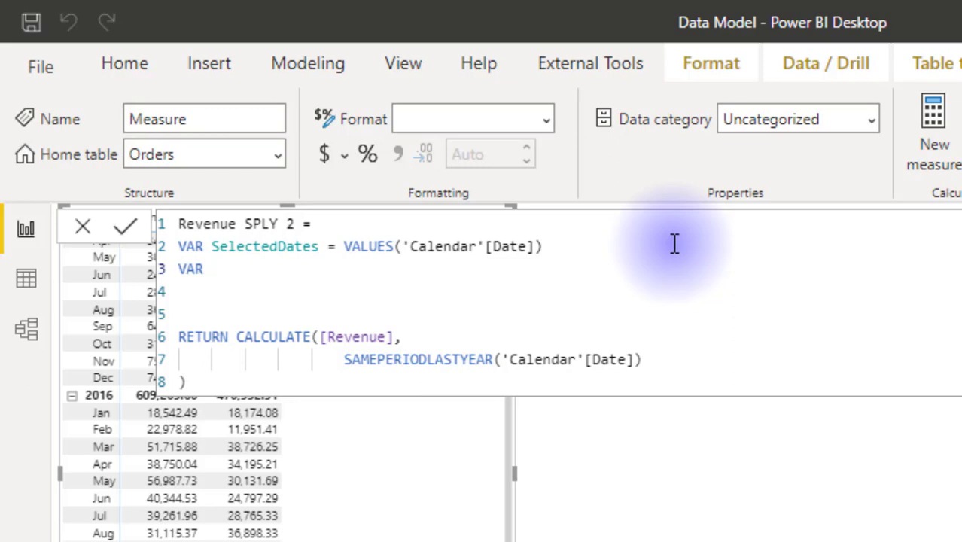
{"action": "type", "text": "Selected"}
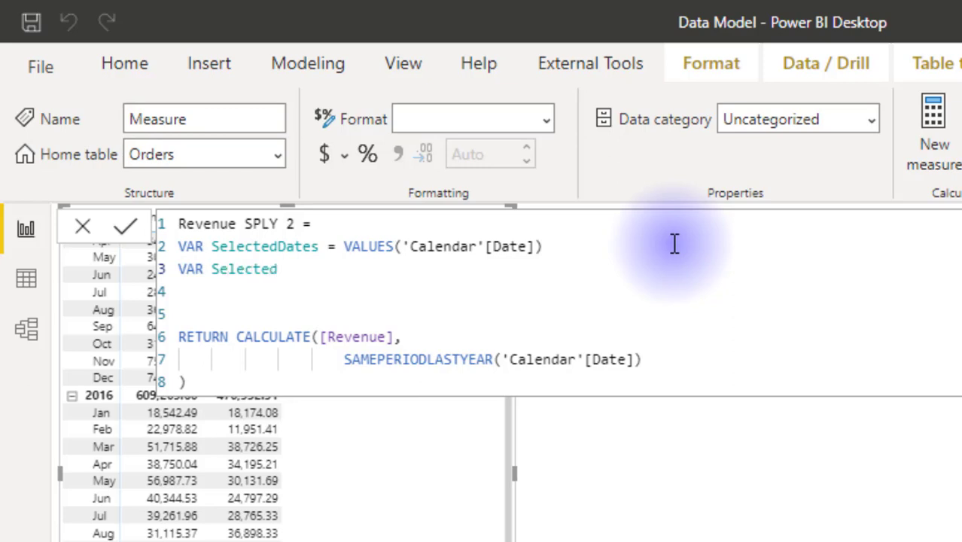
{"action": "type", "text": "Dates"}
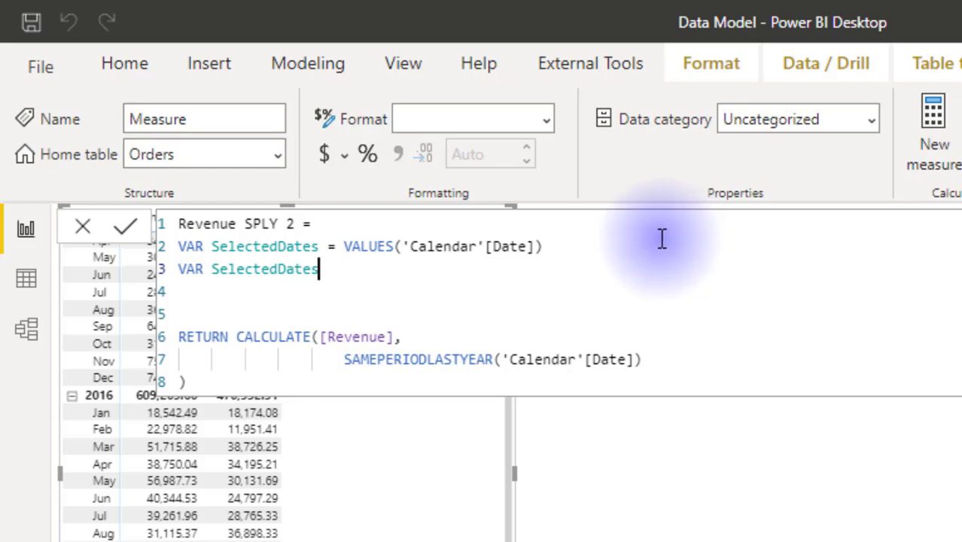
{"action": "type", "text": "forPrevYr"}
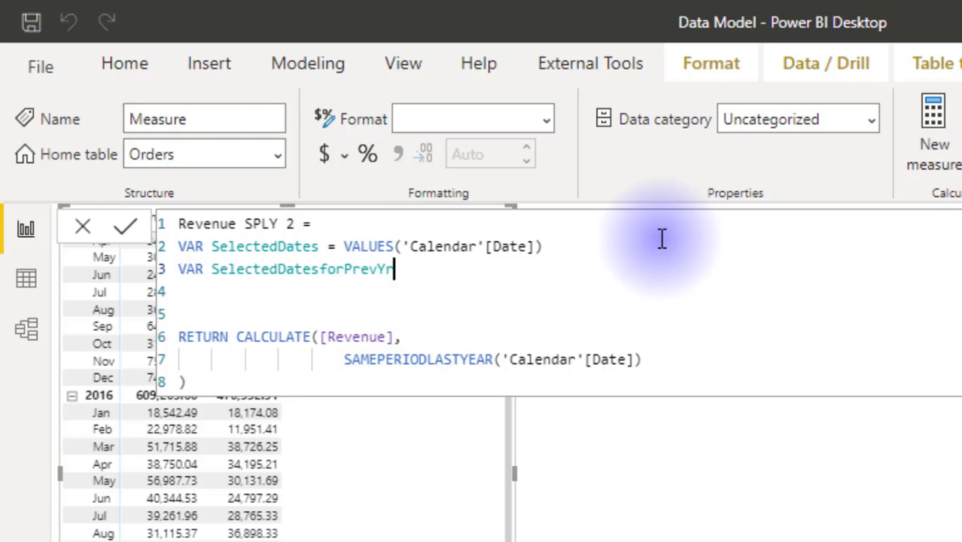
{"action": "type", "text": "= da"}
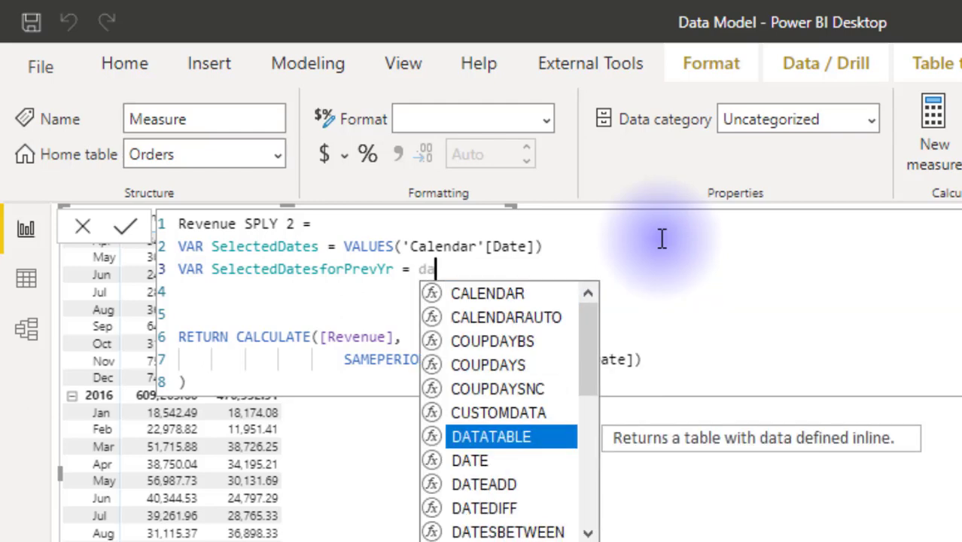
{"action": "type", "text": "te"}
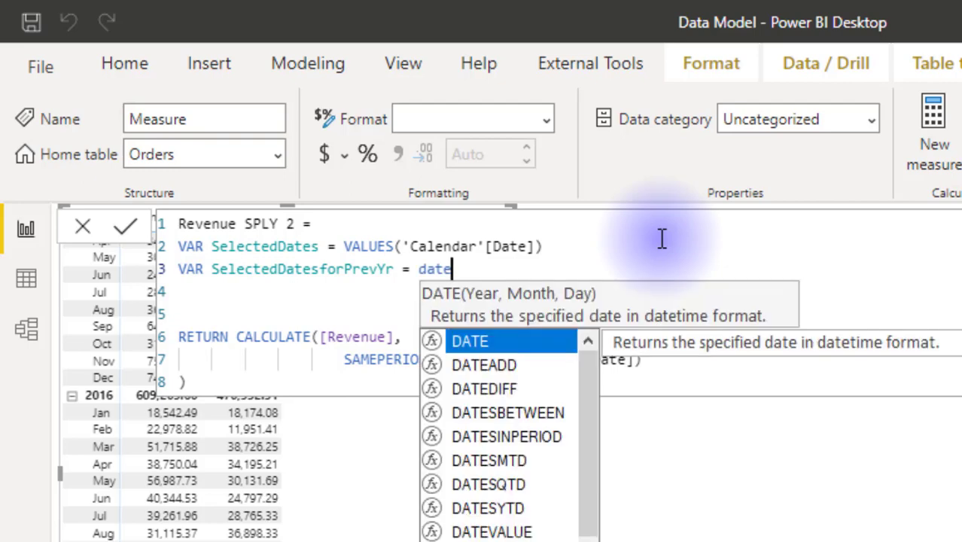
{"action": "key", "text": "Down"}
{"action": "key", "text": "Down"}
{"action": "key", "text": "Up"}
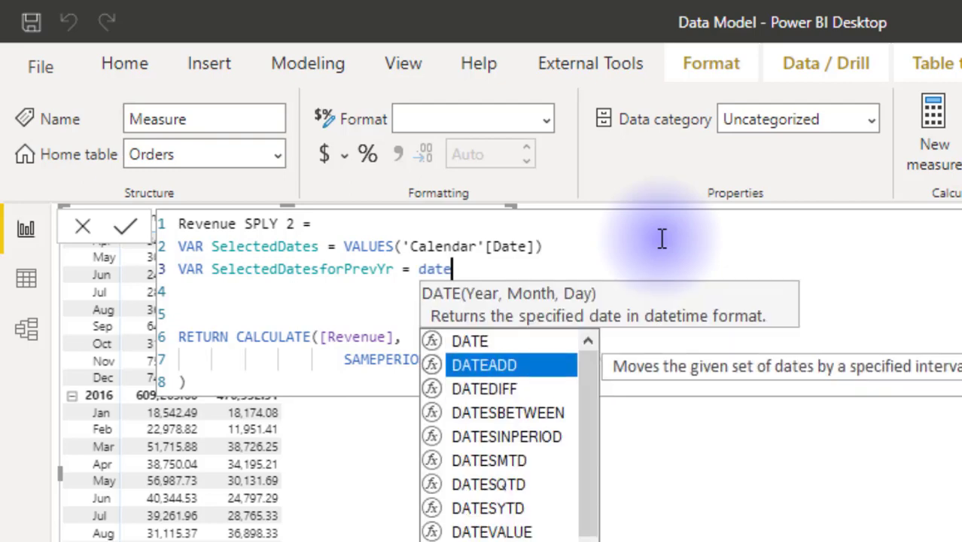
{"action": "key", "text": "Tab"}
{"action": "type", "text": "("}
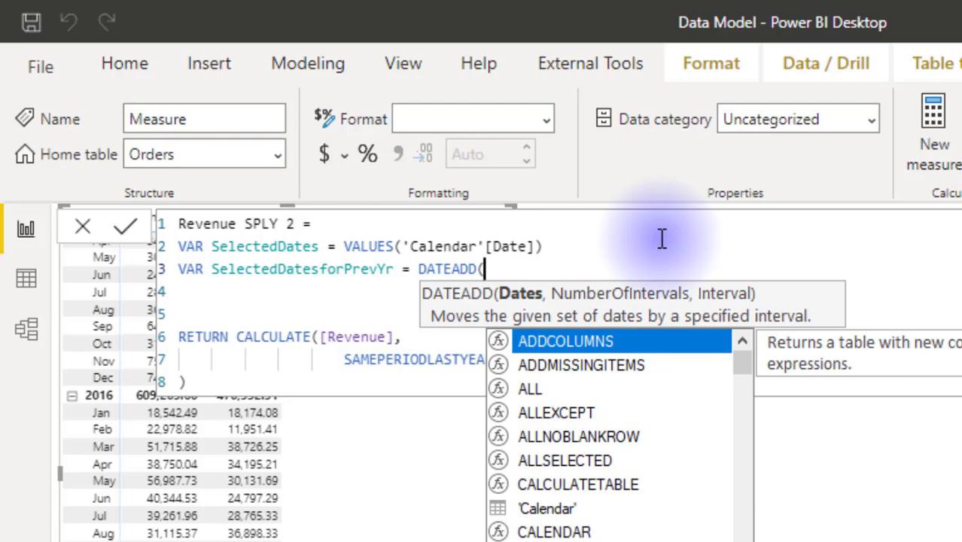
Complete the DATEADD function with the arguments SelectedDates, - 1 and YEAR.
{"action": "key", "text": "Escape"}
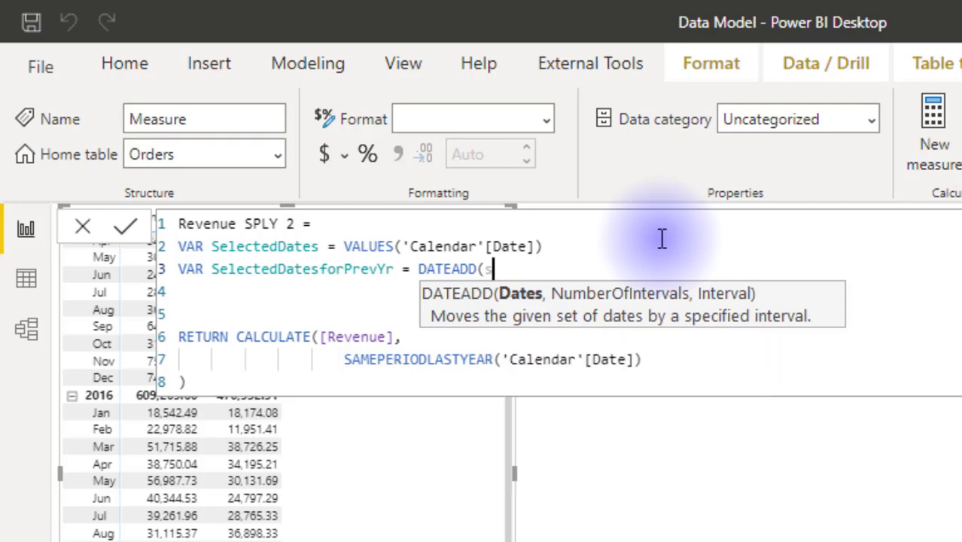
{"action": "type", "text": "se"}
{"action": "key", "text": "Down"}
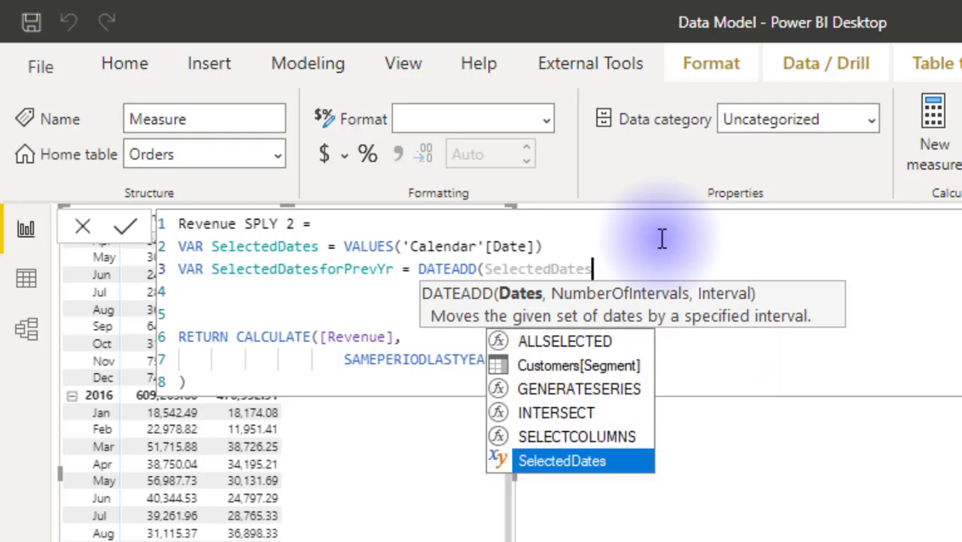
{"action": "key", "text": "Tab"}
{"action": "type", "text": ","}
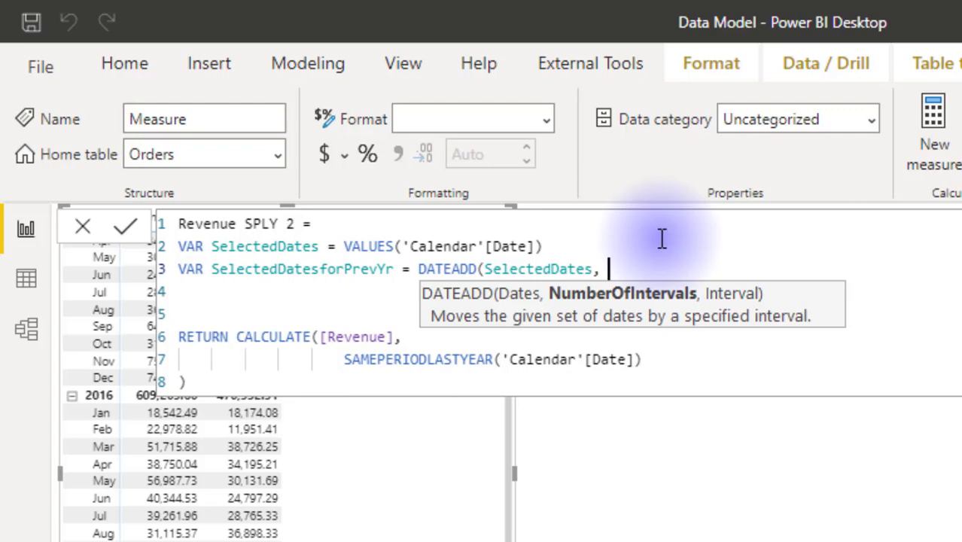
{"action": "type", "text": "- 1,"}
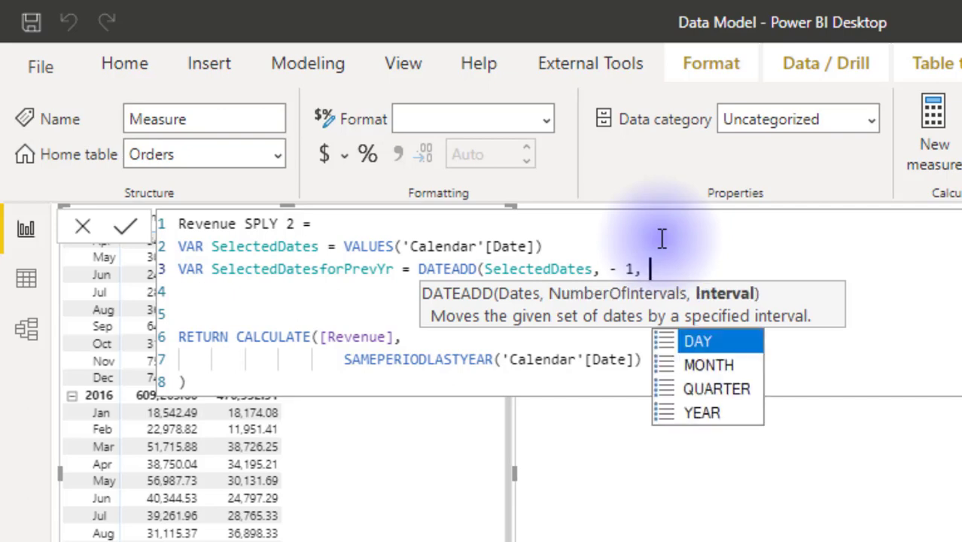
{"action": "key", "text": "Down"}
{"action": "key", "text": "Down"}
{"action": "key", "text": "Down"}
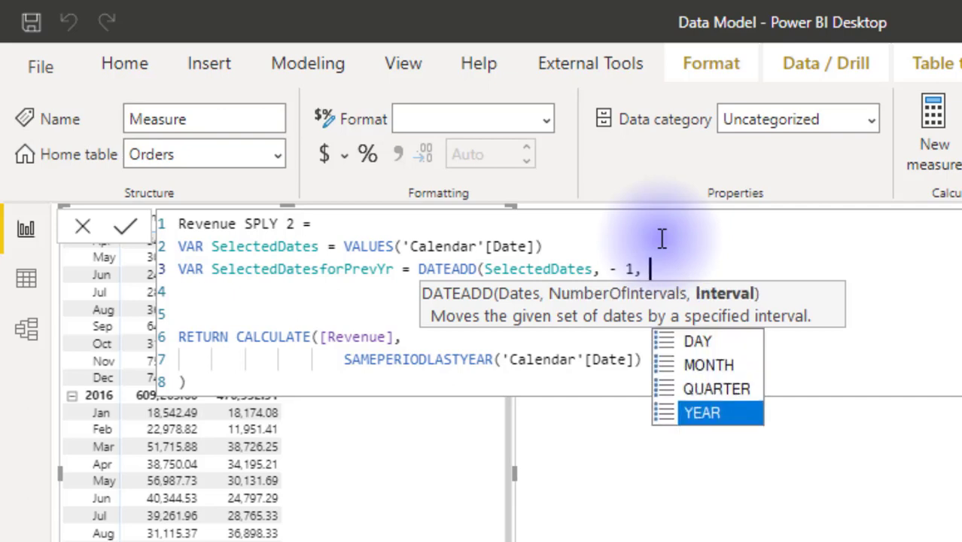
{"action": "key", "text": "Tab"}
{"action": "type", "text": ")"}
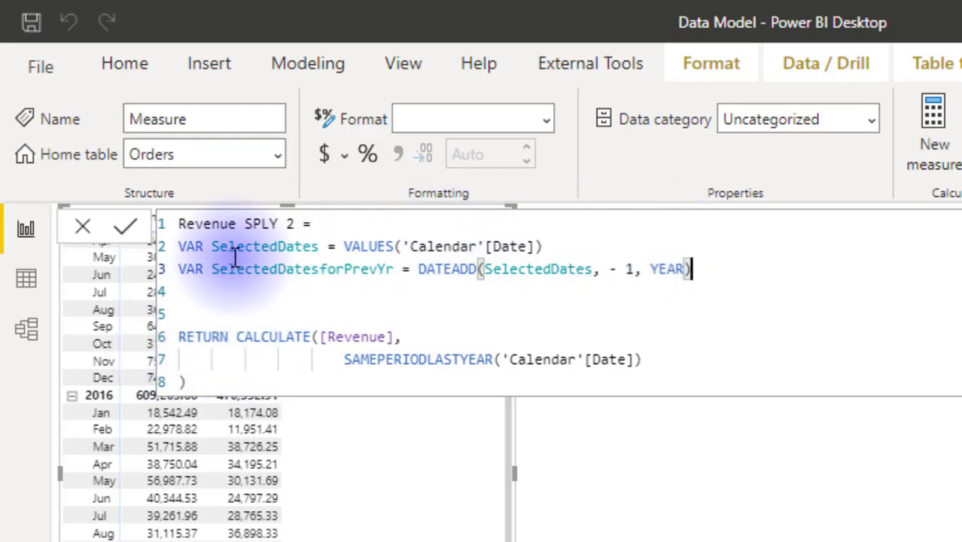
Replace the SAMEPERIODLASTYEAR expression inside CALCULATE with a FILTER function whose table argument is ALL('Calendar').
{"action": "left_click", "coordinate": [345, 359]}
{"action": "left_click_drag", "start_coordinate": [345, 359], "coordinate": [640, 365]}
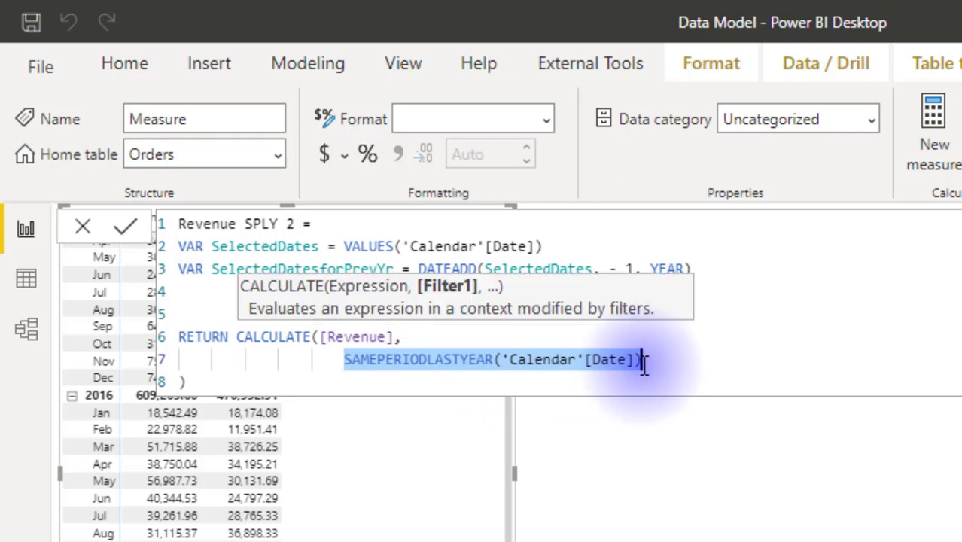
{"action": "key", "text": "ctrl+x"}
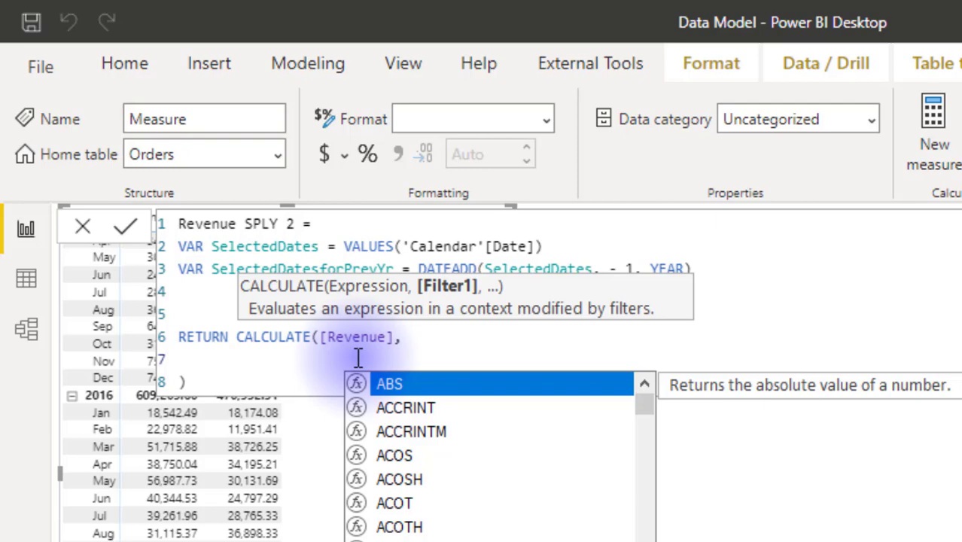
{"action": "type", "text": "FILTER("}
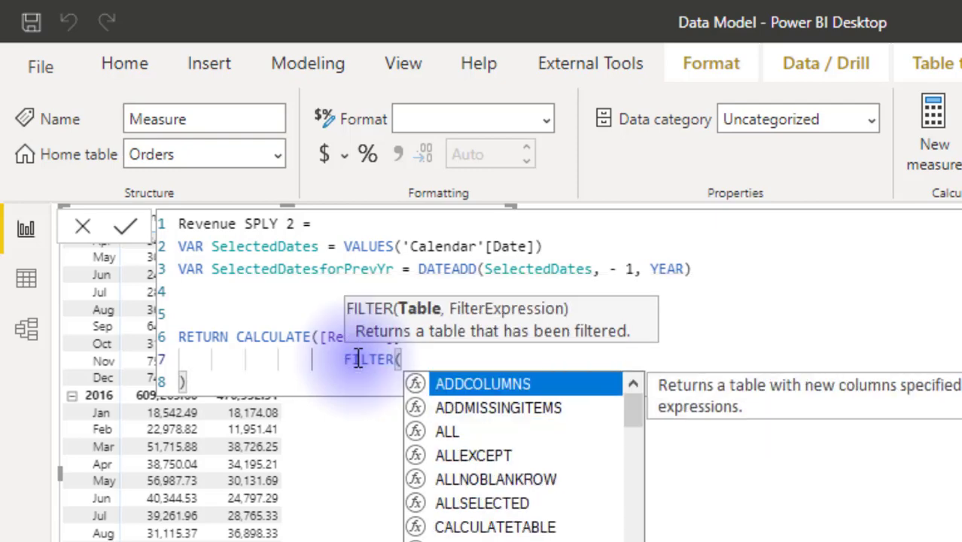
{"action": "type", "text": "all("}
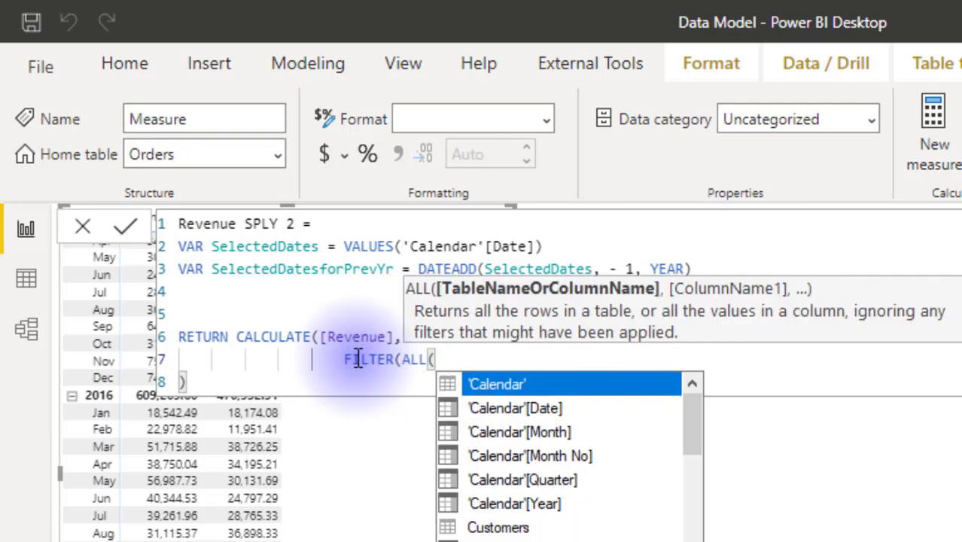
{"action": "key", "text": "Tab"}
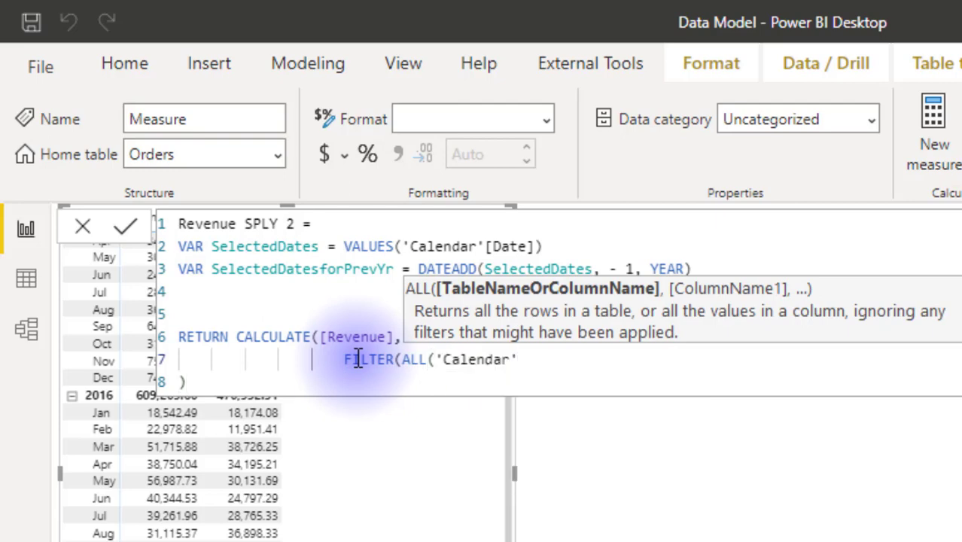
{"action": "type", "text": ")"}
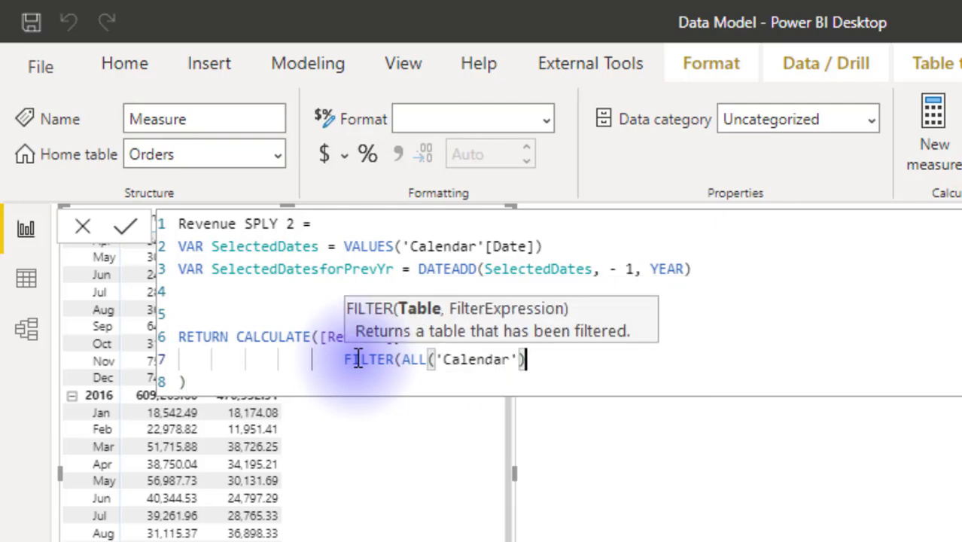
{"action": "type", "text": ","}
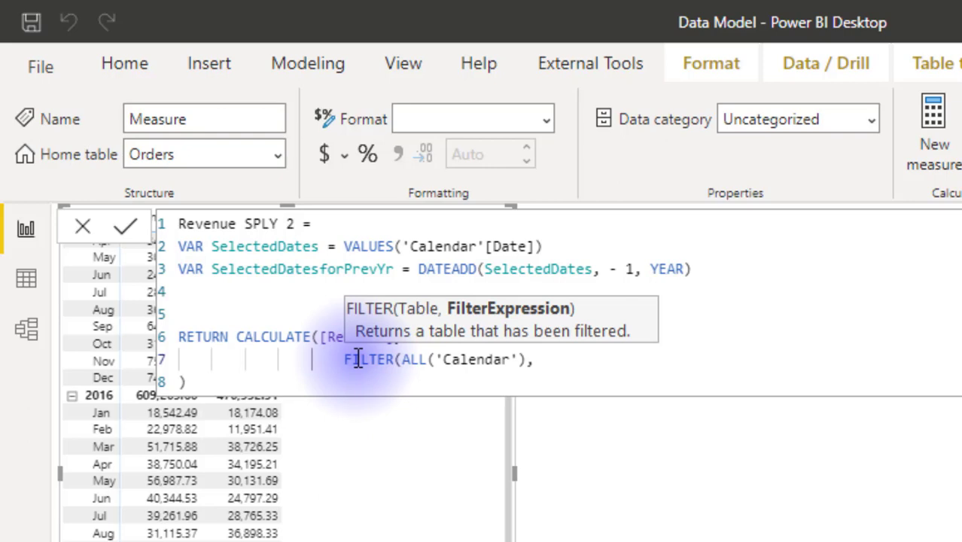
Start the FILTER function's filter expression with the 'Calendar'[Date] column.
{"action": "type", "text": "cal"}
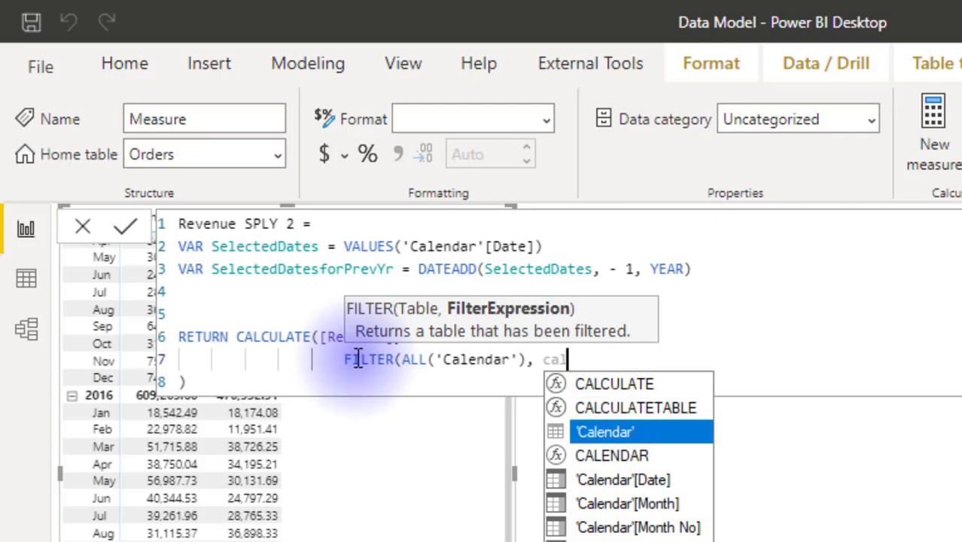
{"action": "key", "text": "Down"}
{"action": "key", "text": "Down"}
{"action": "key", "text": "Down"}
{"action": "key", "text": "Down"}
{"action": "key", "text": "Up"}
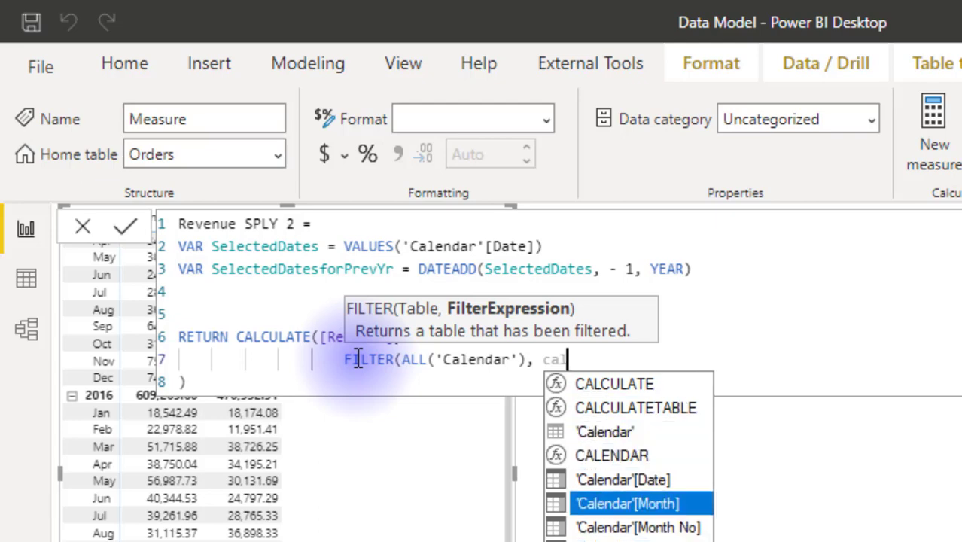
{"action": "key", "text": "Up"}
{"action": "key", "text": "Tab"}
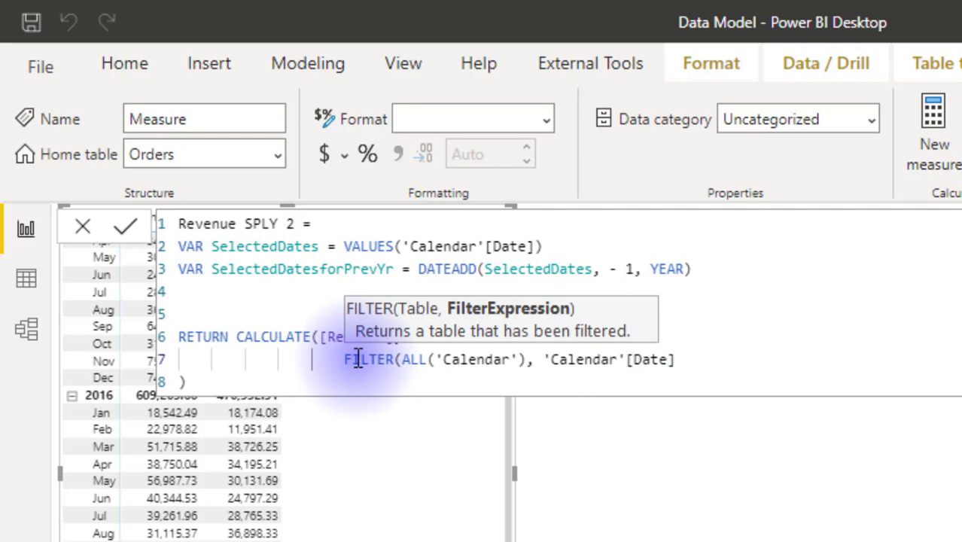
Complete the filter condition with the in operator and the SelectedDatesforPrevYr variable, and close the FILTER function.
{"action": "type", "text": "in sele"}
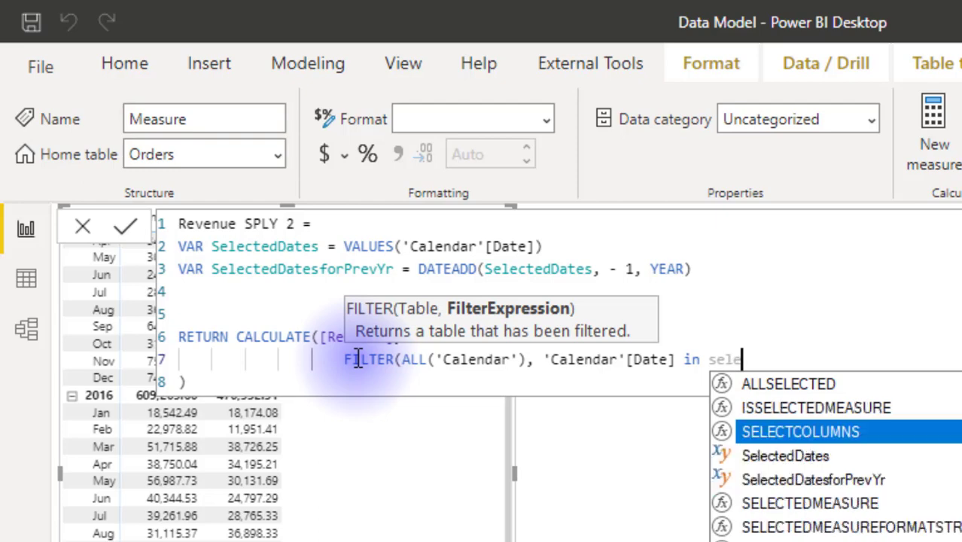
{"action": "key", "text": "Down"}
{"action": "key", "text": "Down"}
{"action": "key", "text": "Tab"}
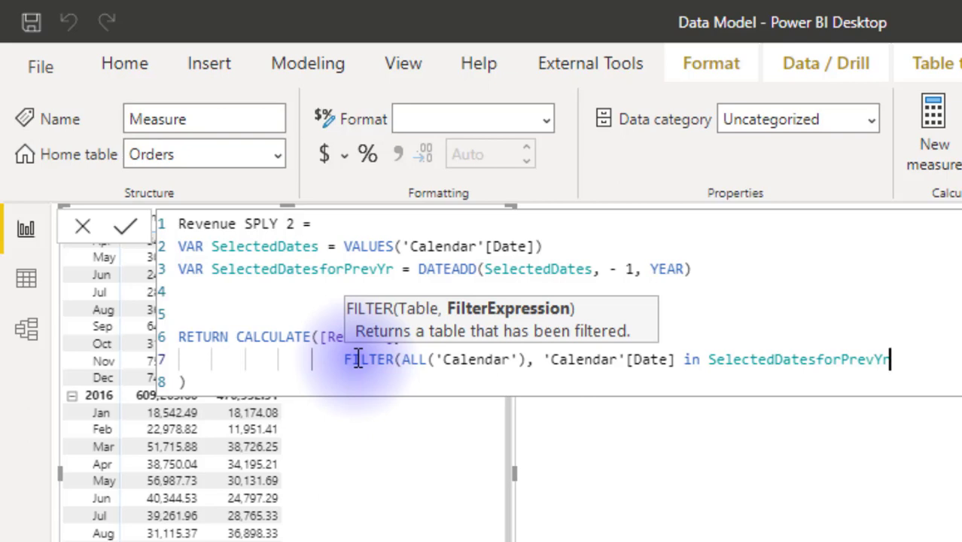
{"action": "type", "text": ")"}
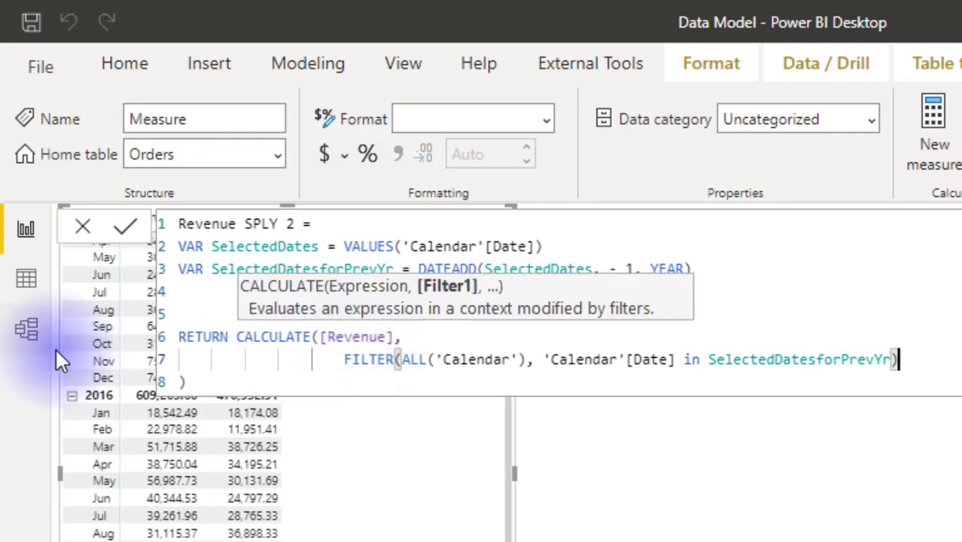
Commit the measure formula and add Revenue SPLY 2 to the matrix beside Revenue SPLY.
{"action": "left_click", "coordinate": [216, 386]}
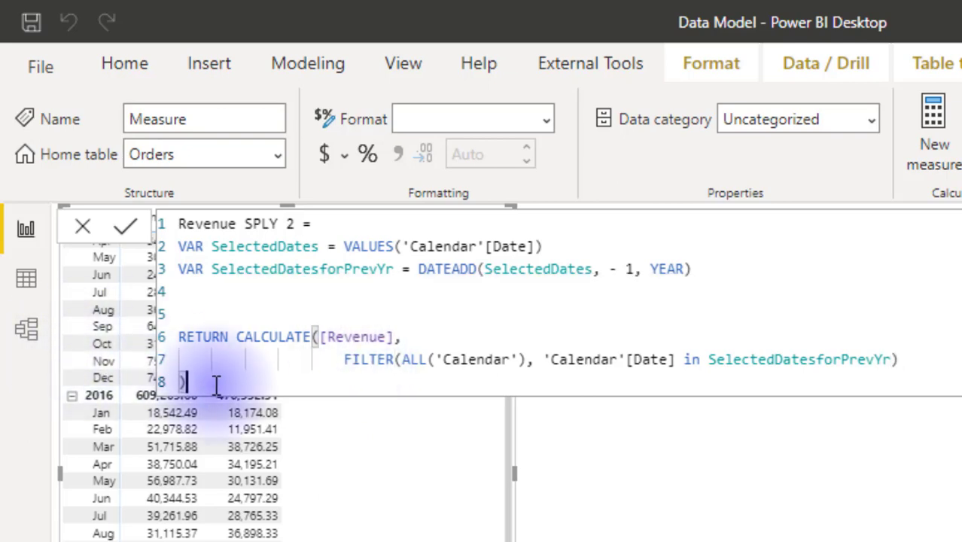
{"action": "key", "text": "Return"}
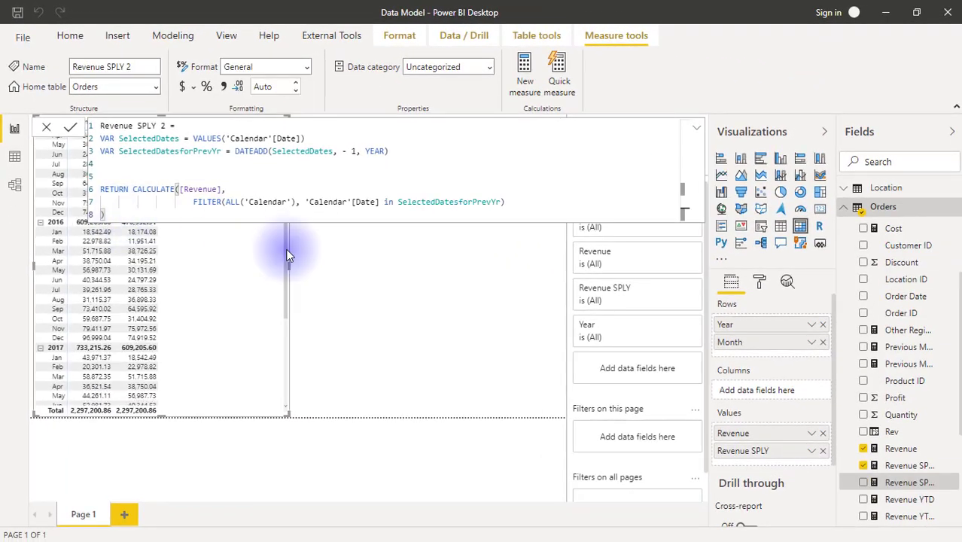
{"action": "left_click", "coordinate": [866, 487]}
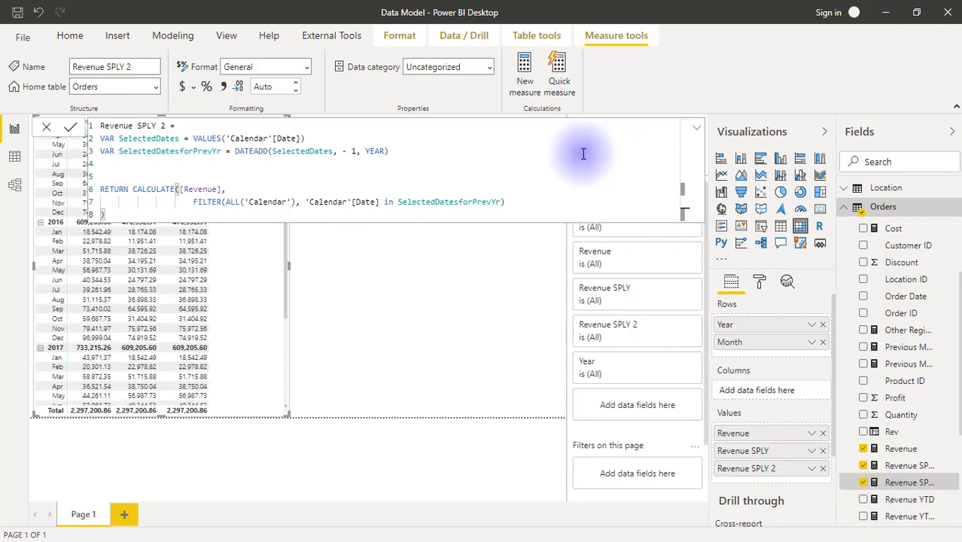
{"action": "left_click", "coordinate": [342, 263]}
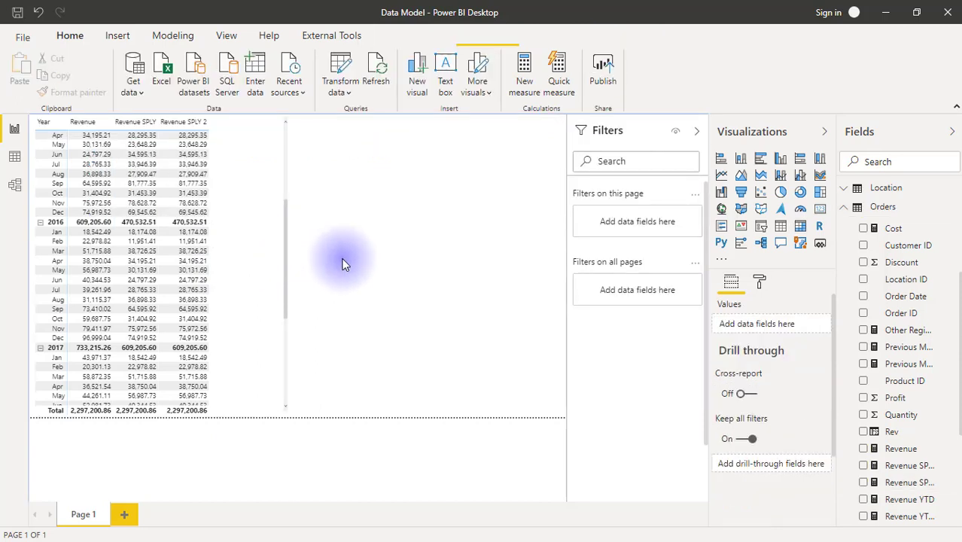